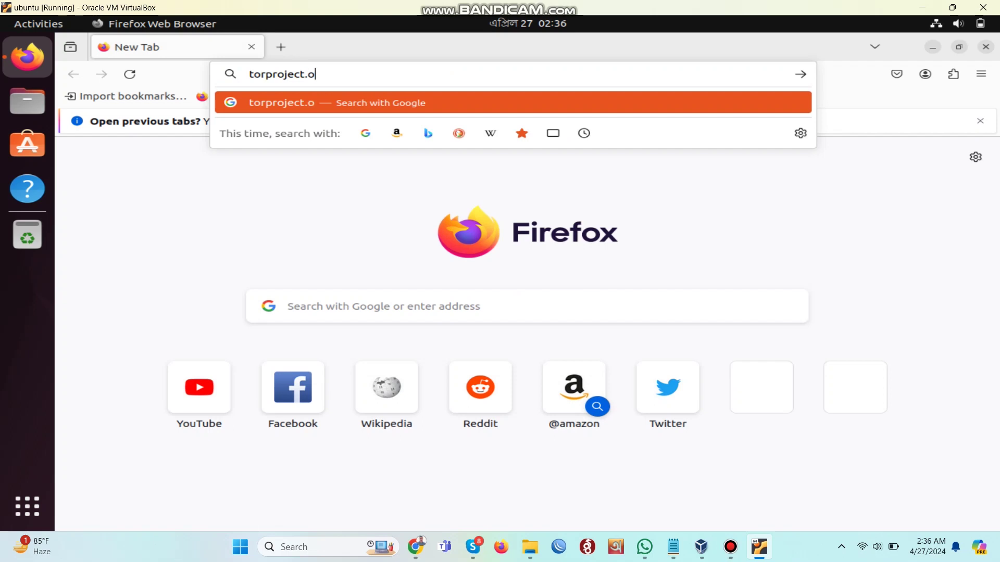
Go to torproject.org and download the Linux version of Tor Browser.
key("Return")
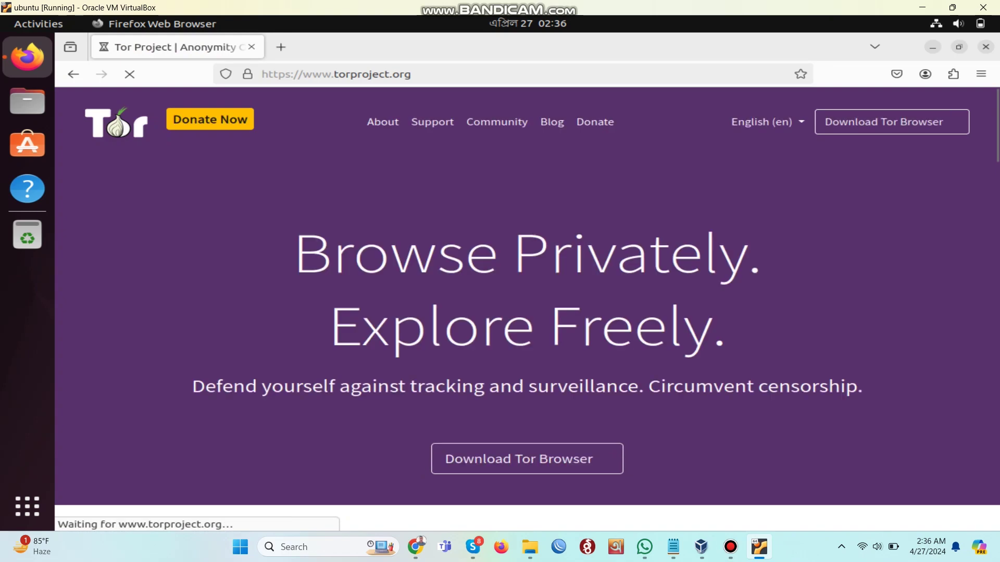
left_click(892, 122)
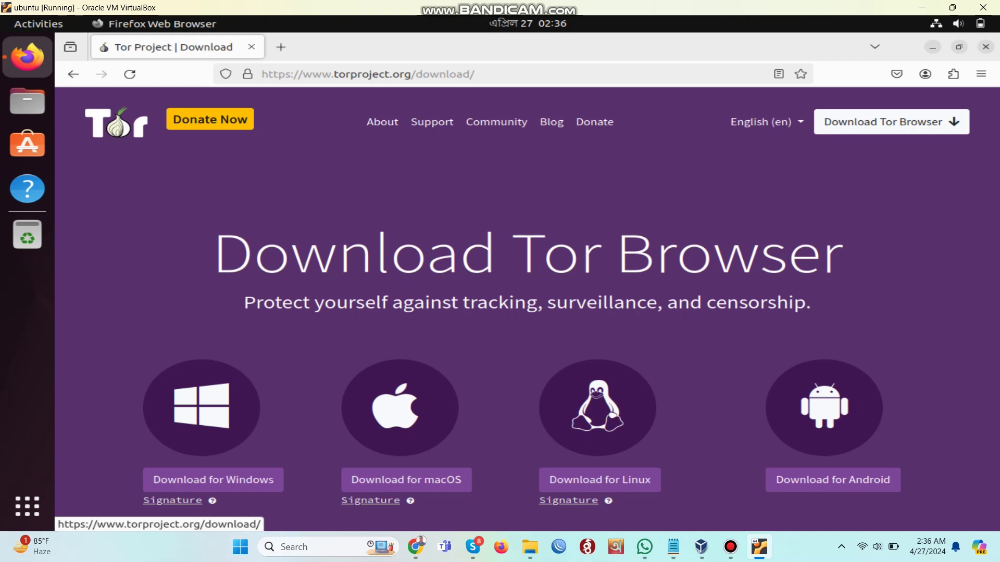
left_click(891, 122)
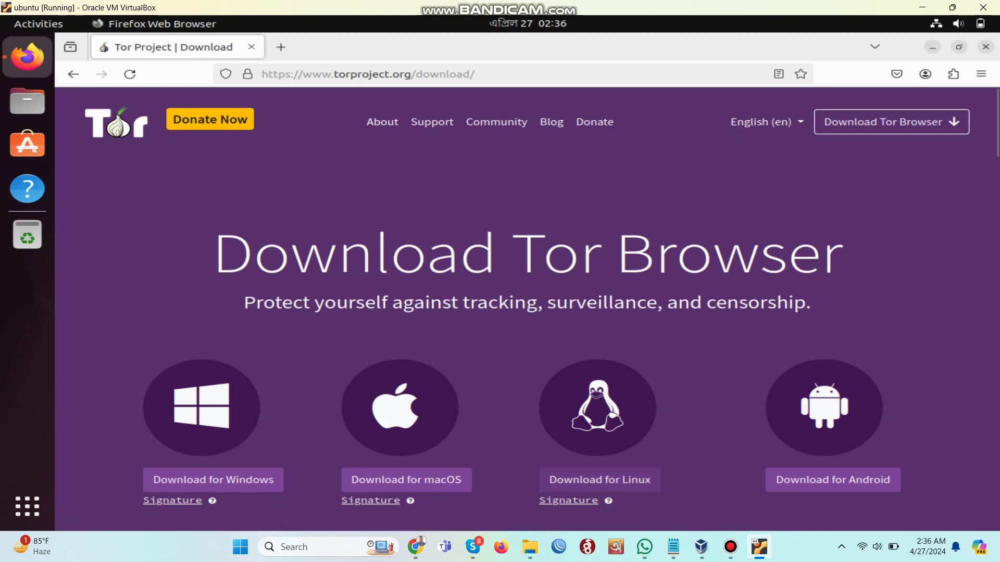
left_click(599, 479)
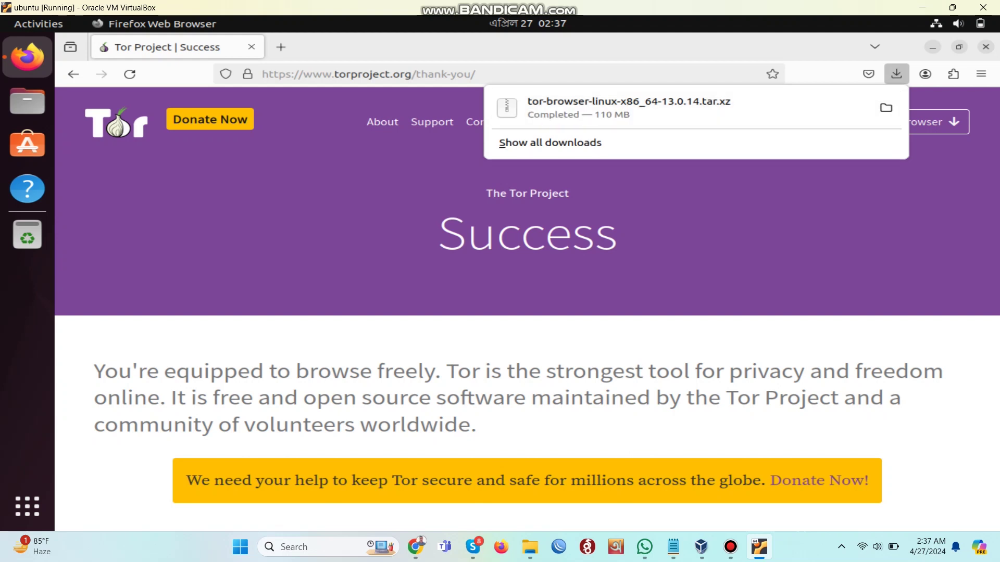
Show the downloaded tor-browser-linux-x86_64-13.0.14.tar.xz in the Downloads folder and open it with Archive Manager.
left_click(886, 108)
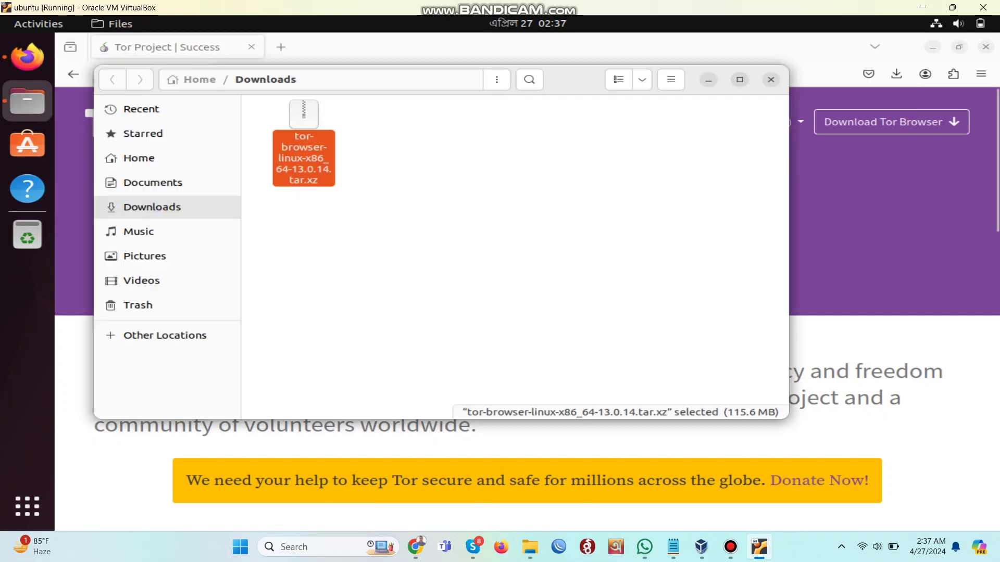
left_click(739, 79)
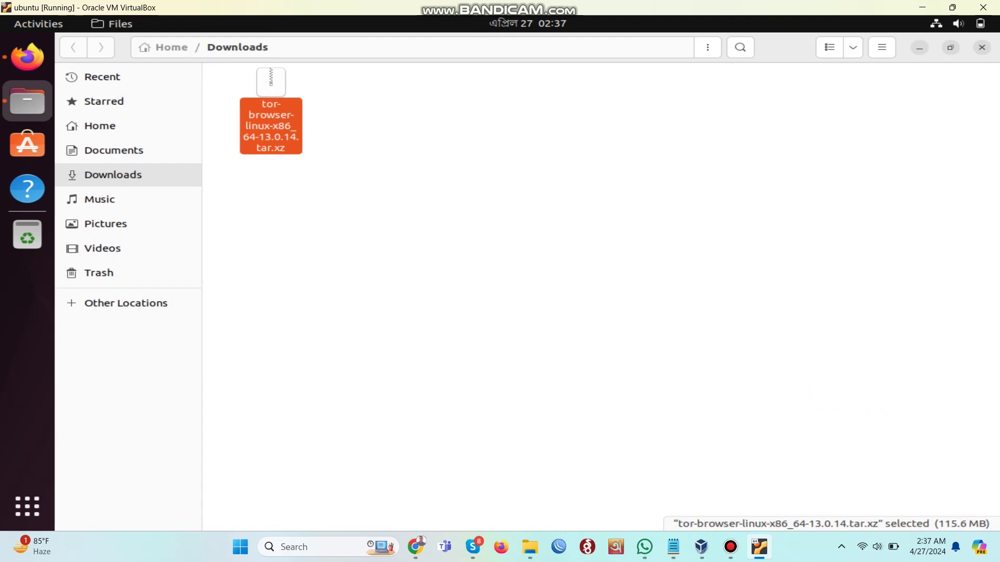
right_click(265, 91)
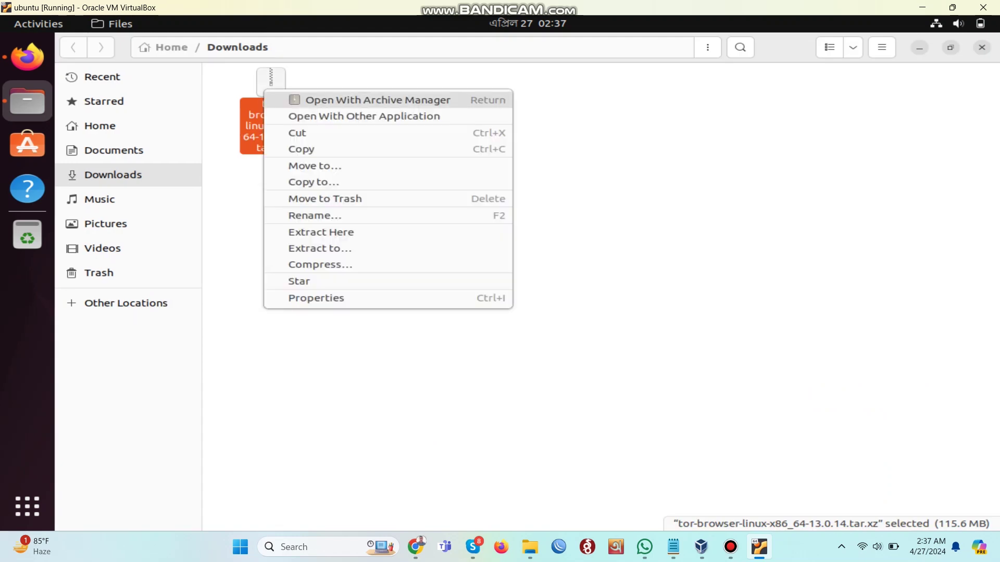
key("Return")
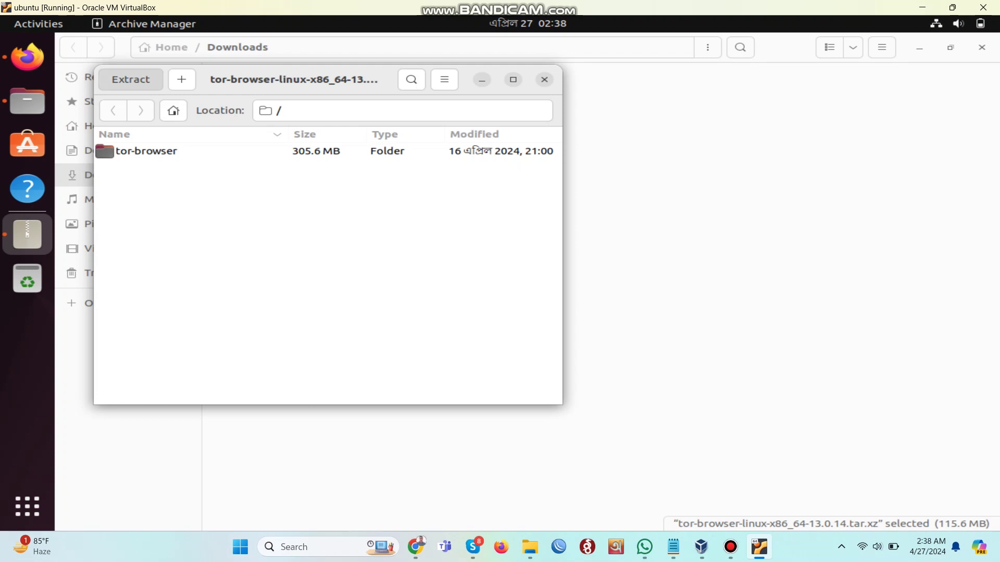
Extract all files of the archive into Downloads with the directory structure kept, and close the archive window.
left_click(130, 80)
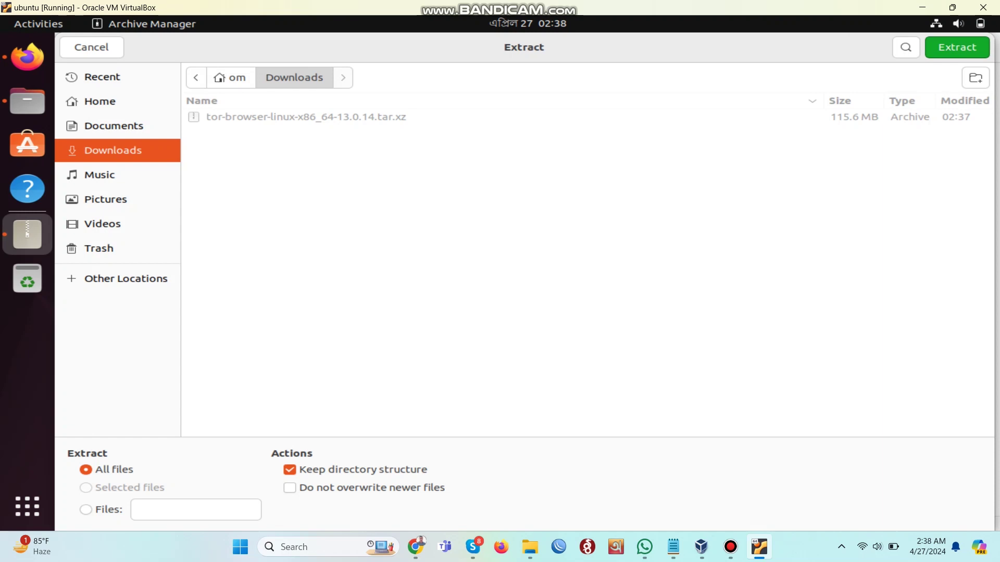
left_click(957, 47)
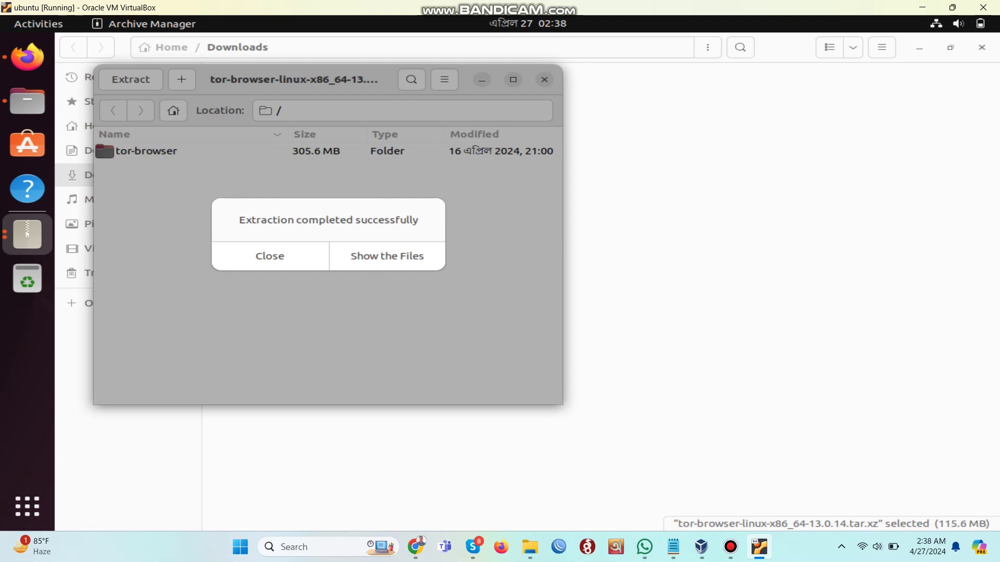
left_click(386, 256)
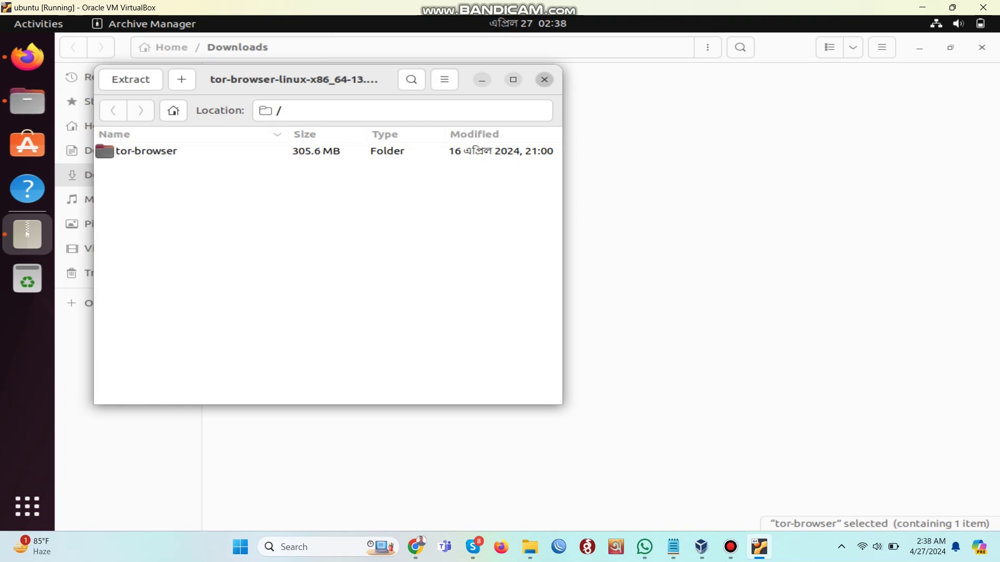
left_click(544, 79)
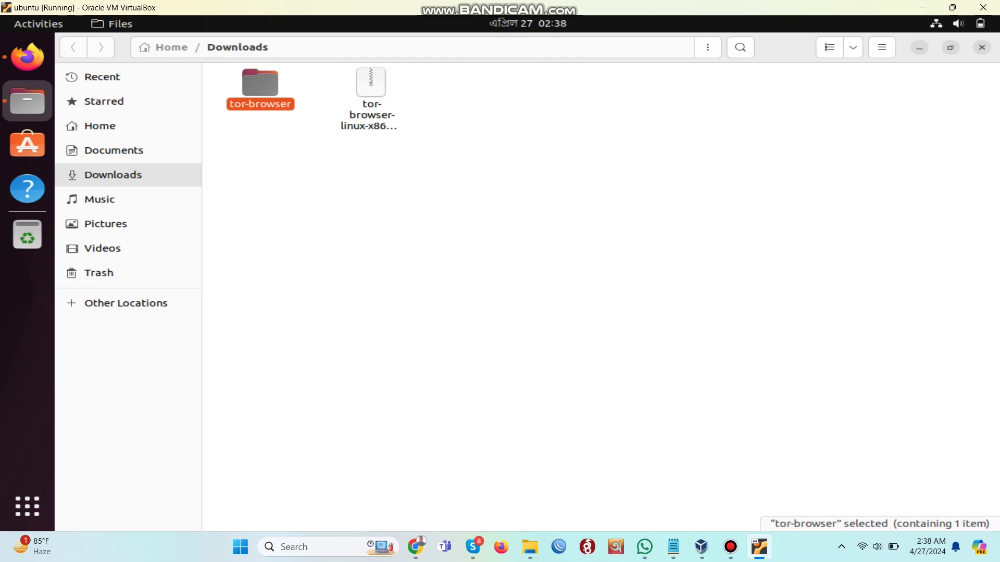
Open the extracted tor-browser folder and start a terminal in it.
double_click(260, 89)
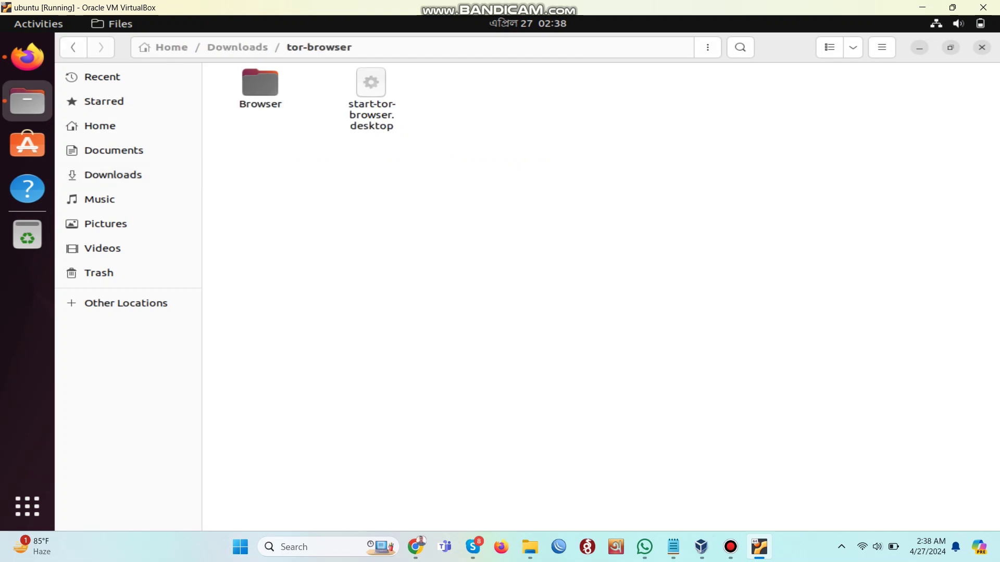
right_click(344, 161)
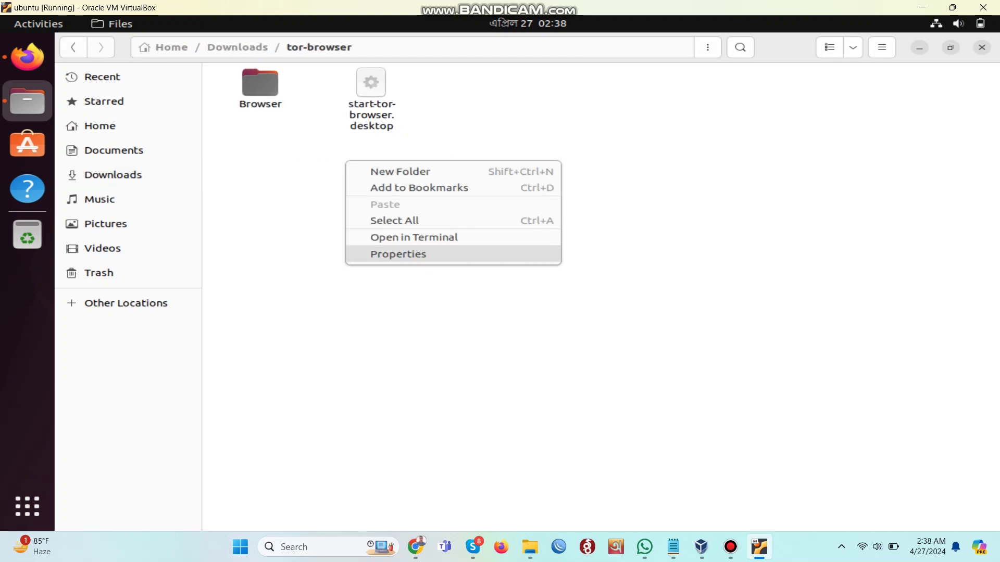
key("Return")
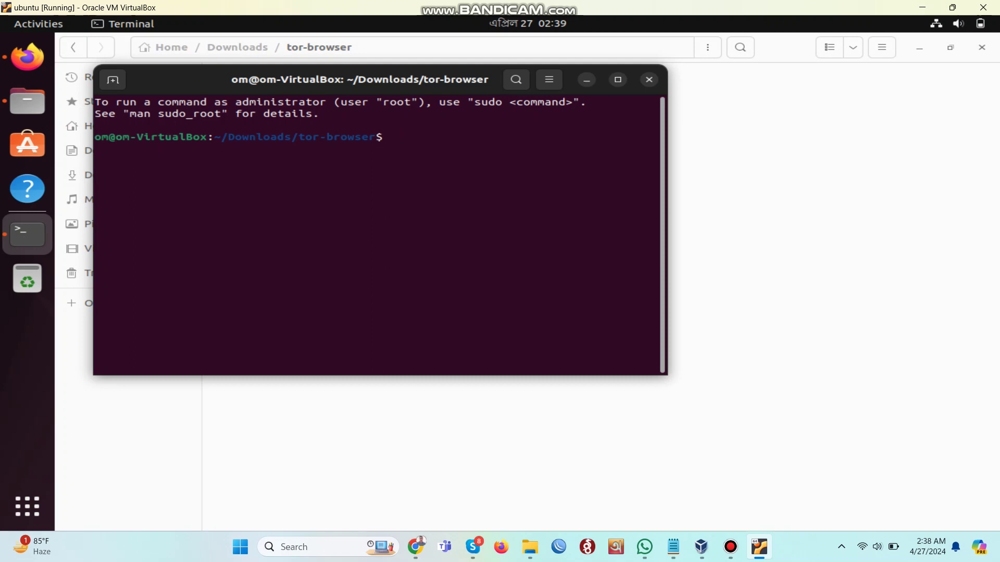
List the contents of the tor-browser folder with the ls command.
type(".st")
key("BackSpace")
key("BackSpace")
key("BackSpace")
type("ls")
key("Return")
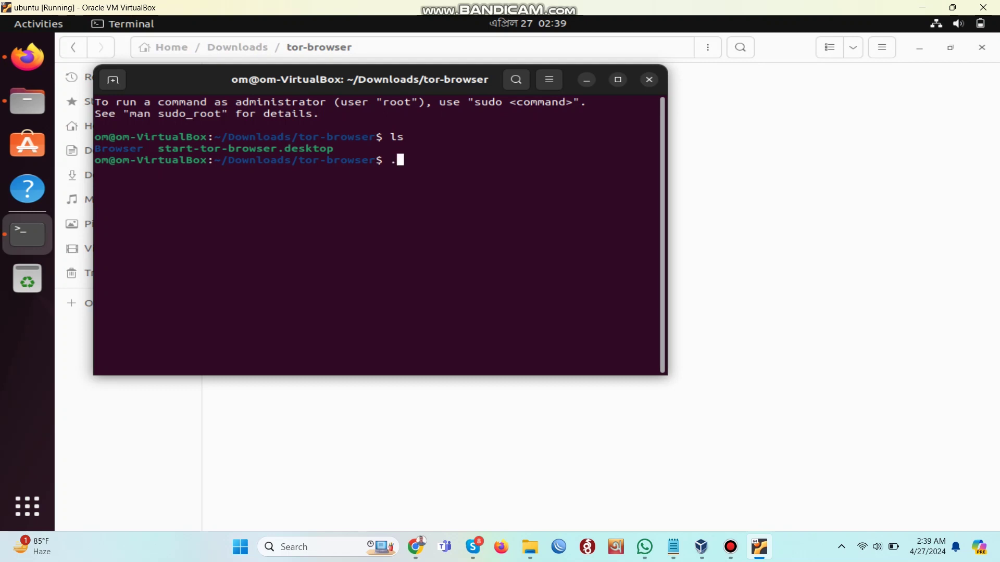
Launch Tor Browser from the terminal with the command ./start-tor-browser.desktop --register--app.
type(".start")
key("BackSpace")
key("BackSpace")
key("BackSpace")
key("BackSpace")
key("BackSpace")
key("BackSpace")
type("./st")
key("Tab")
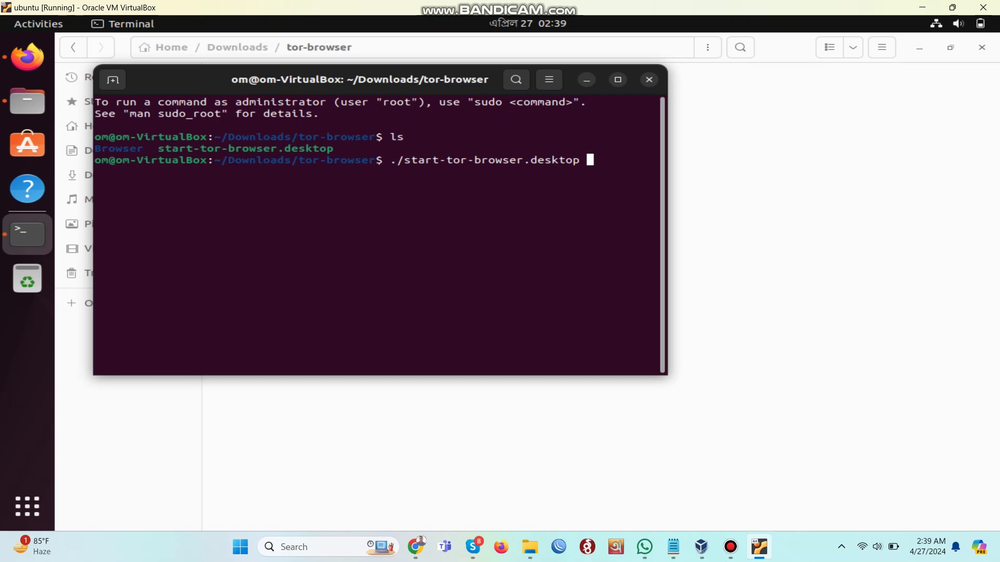
type("--register--app")
key("Return")
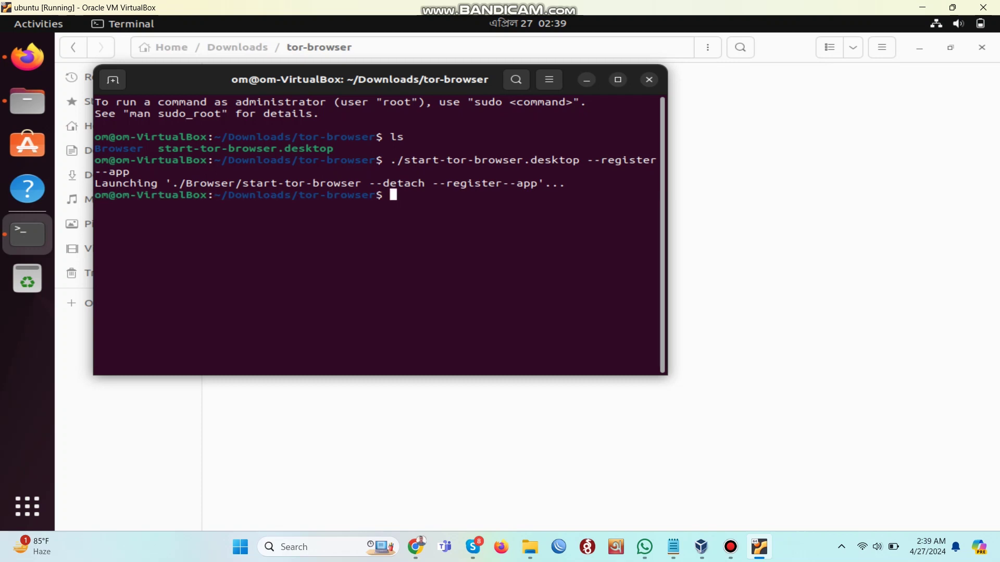
key("Up")
key("Return")
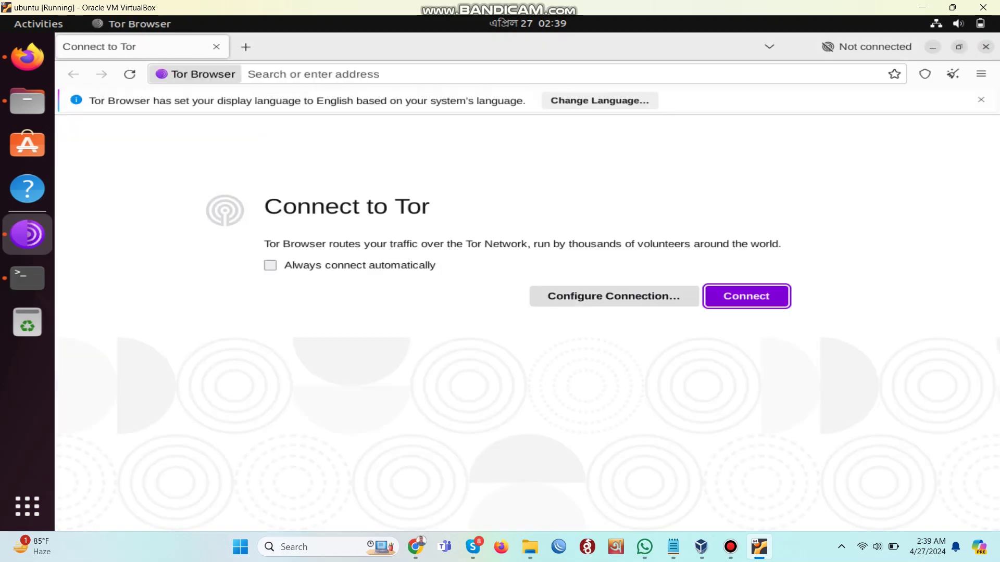
Connect Tor Browser to the Tor network.
left_click(746, 297)
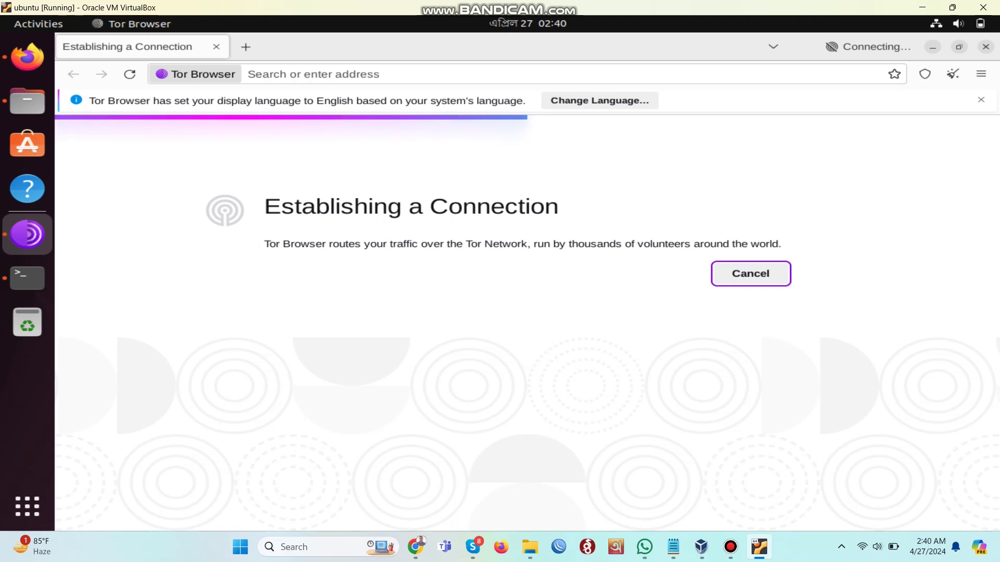
key("Print")
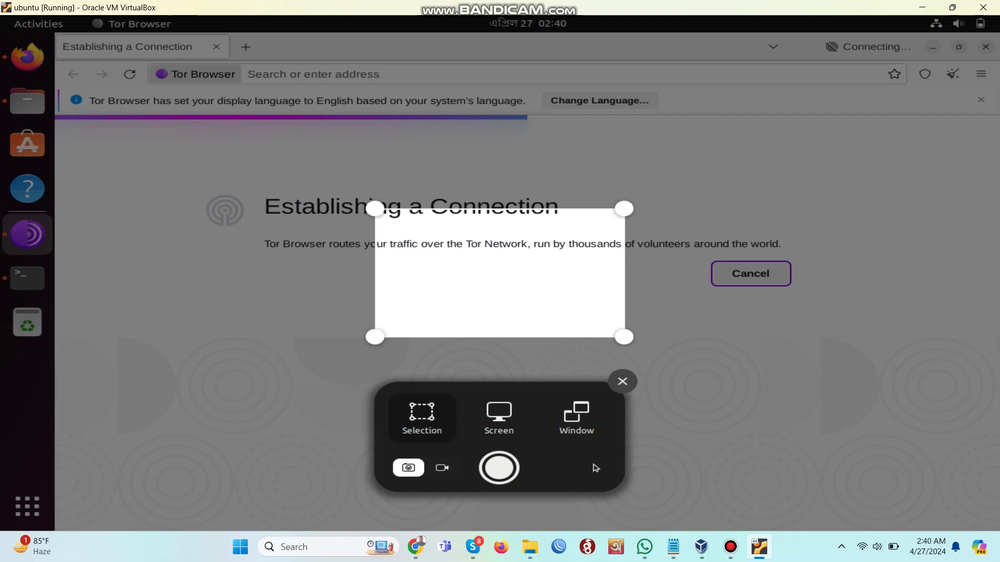
key("Escape")
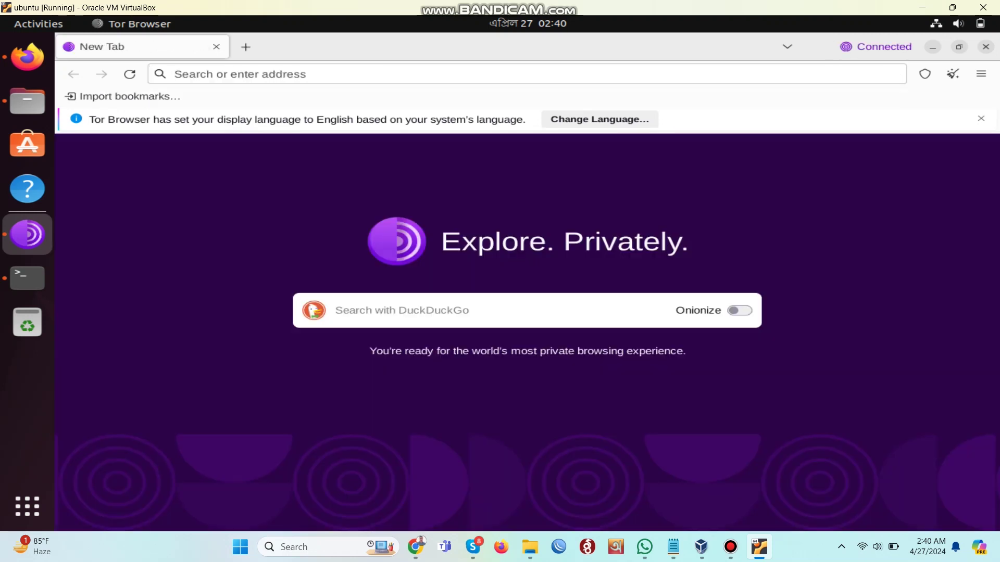
Search DuckDuckGo for "dnsleak" and open the DNS leak test site at dnsleaktest.com.
left_click(401, 310)
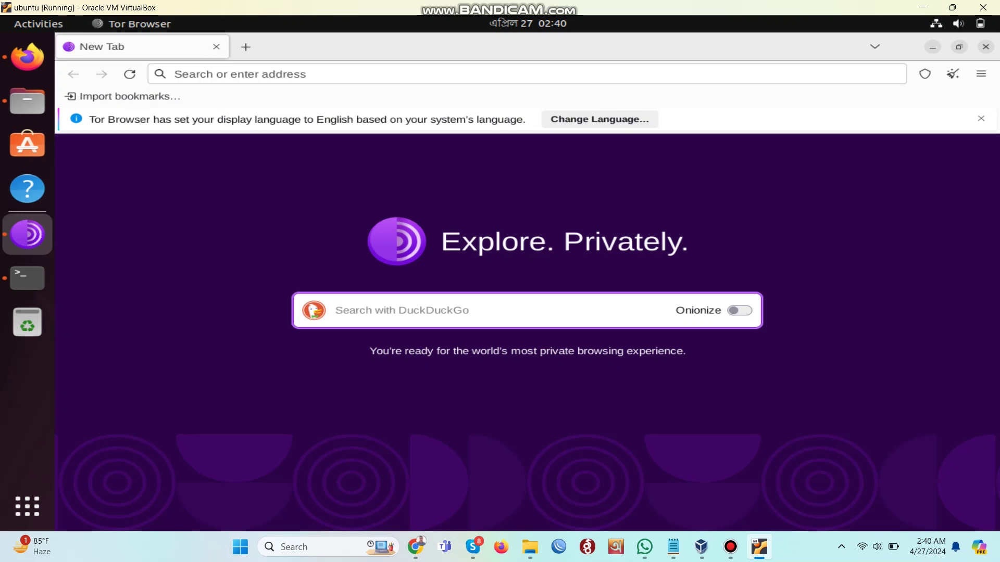
type("dns")
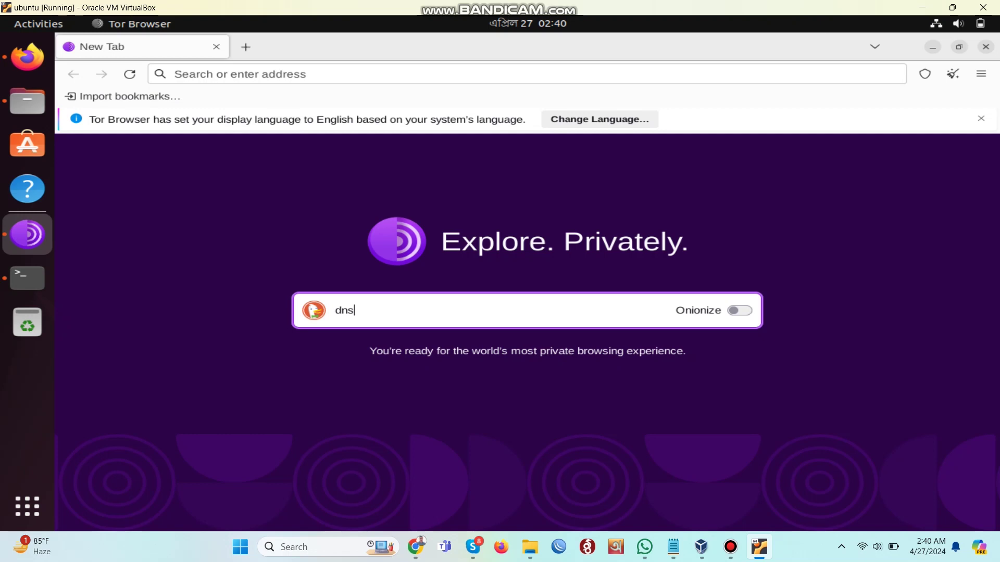
type("leak")
key("Return")
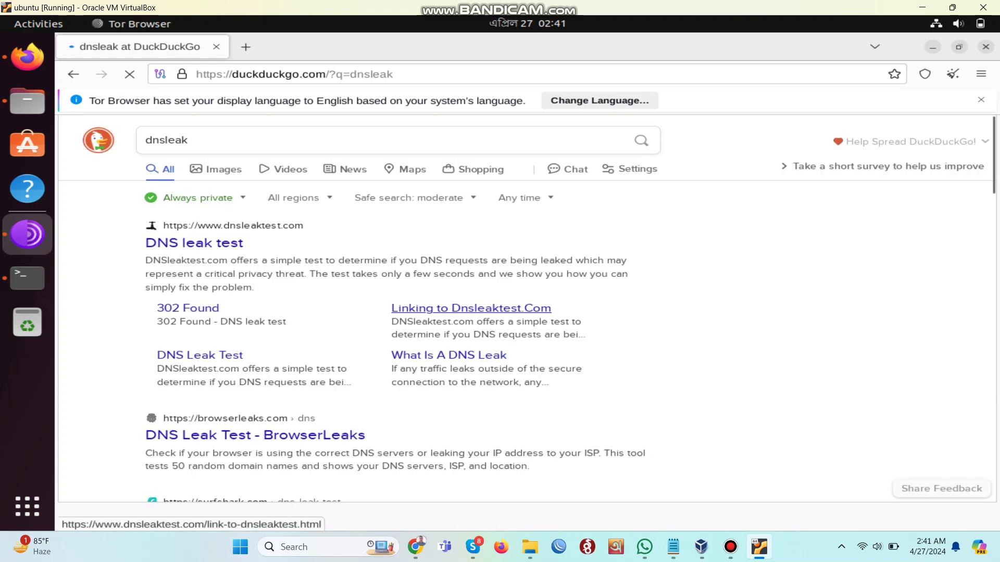
left_click(193, 243)
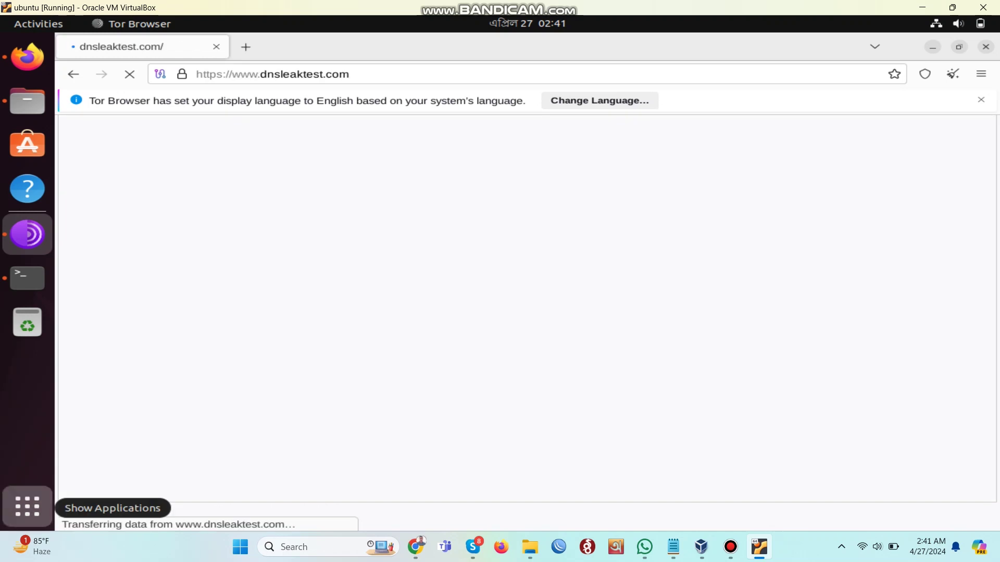
Search the installed applications for "tor".
left_click(27, 506)
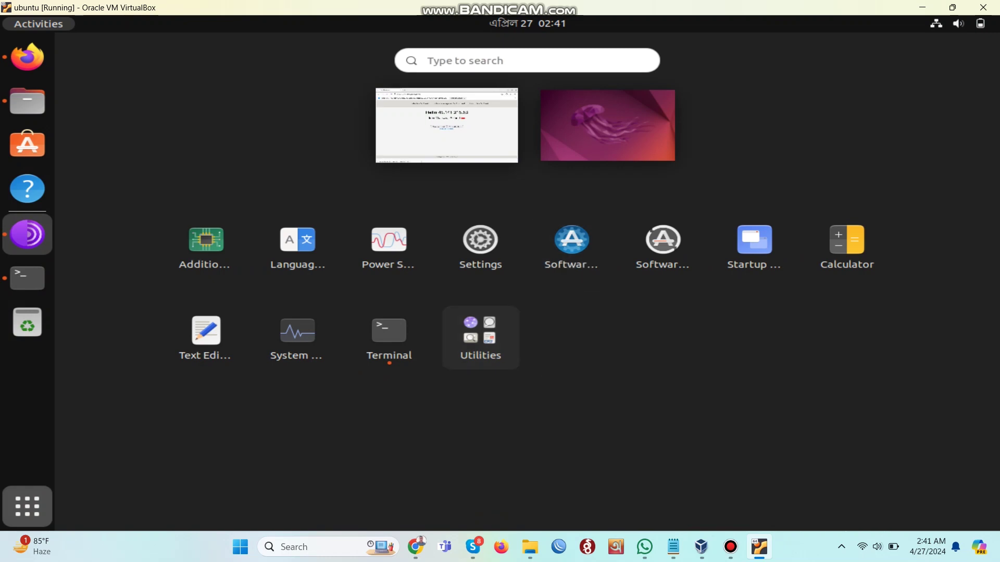
type("to")
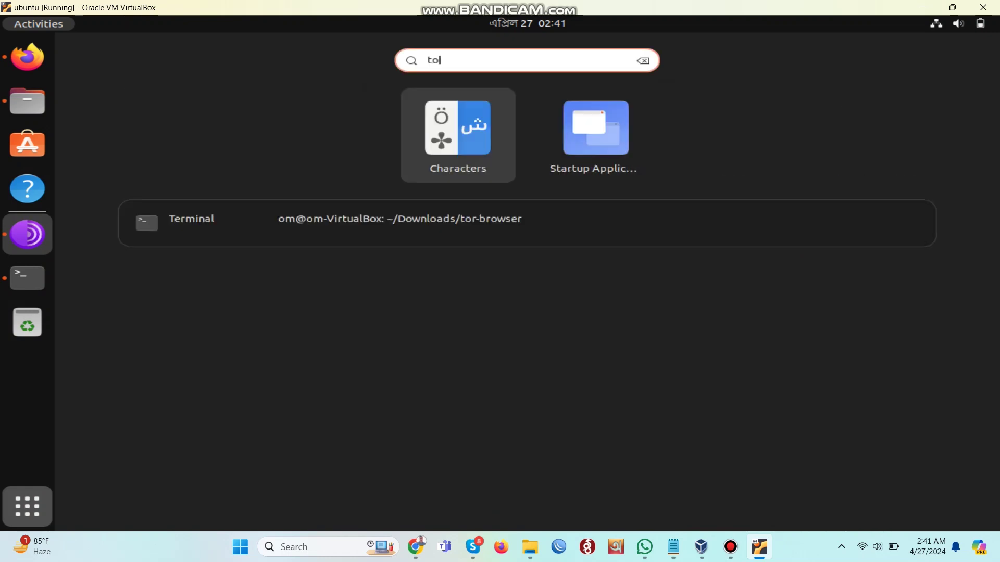
type("lr")
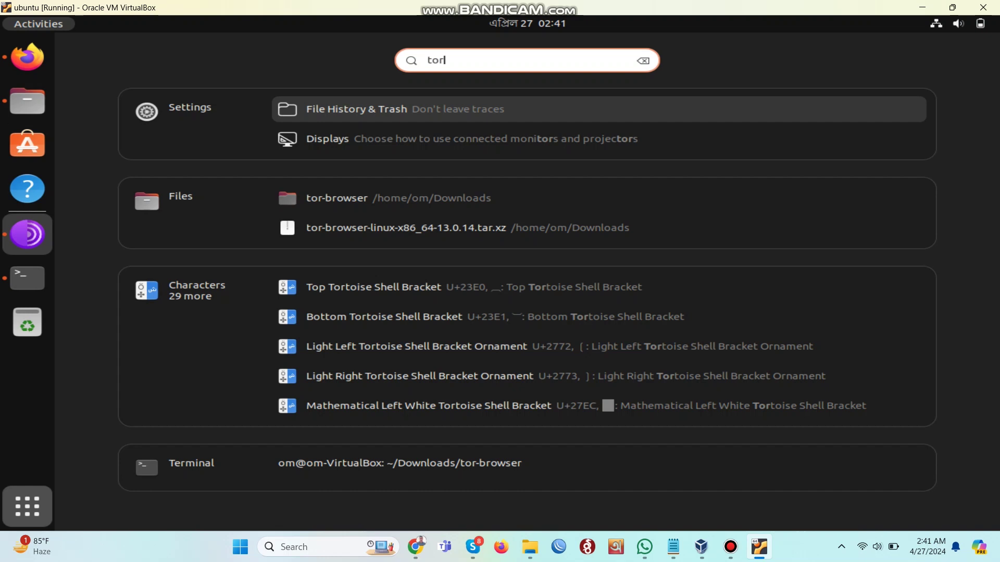
Return to the Tor Browser window and reload the DNS leak test page.
left_click(27, 234)
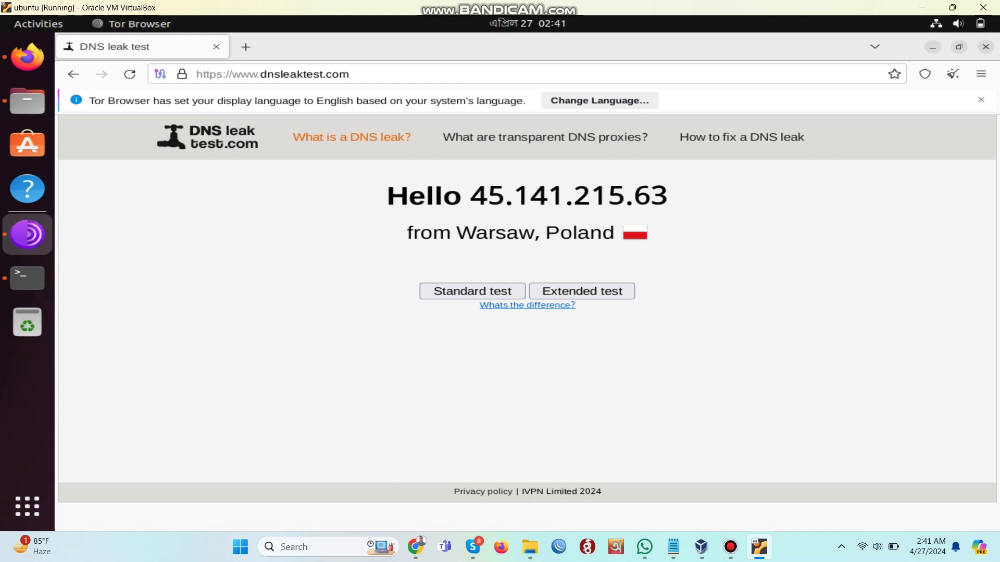
left_click(130, 73)
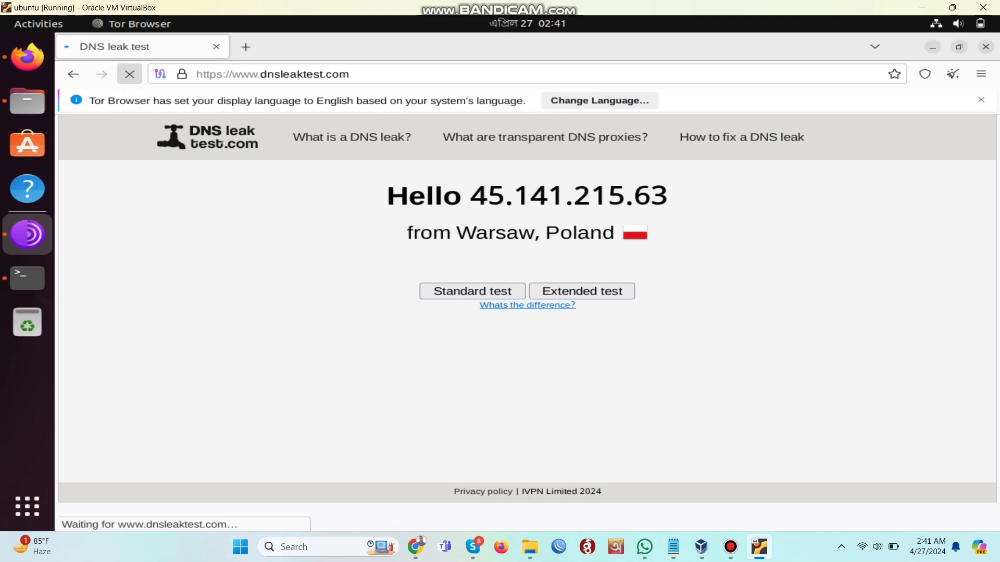
left_click(129, 74)
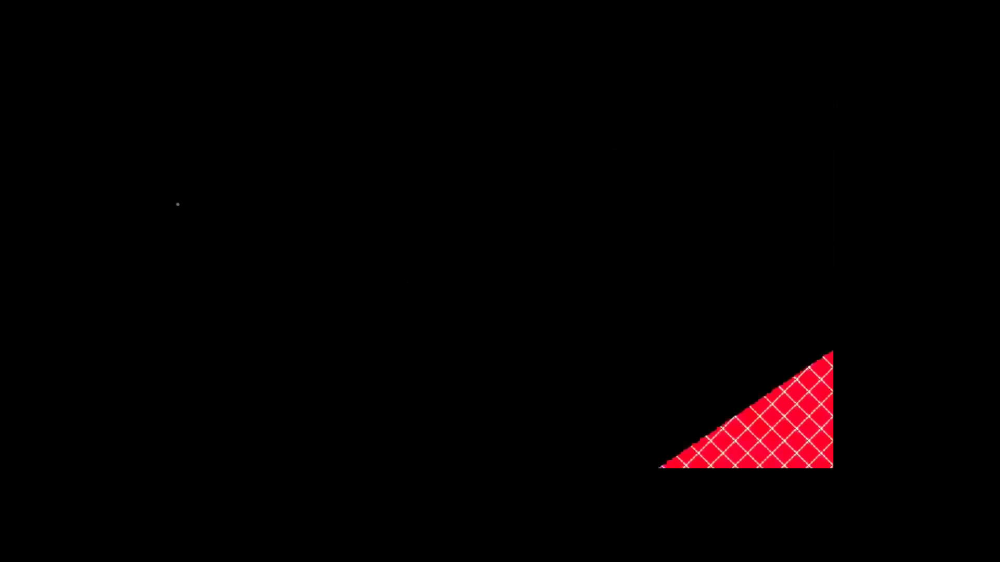